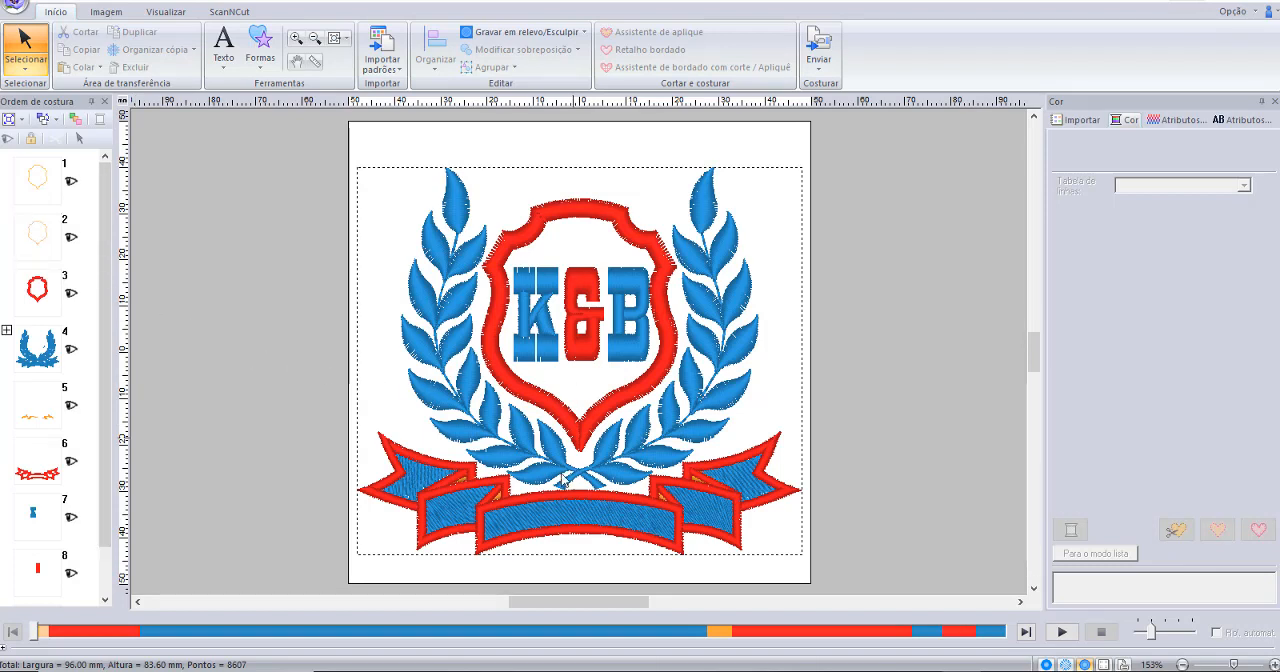
Start a new blank design, discarding the unsaved changes to the laurel crest design.
click(6, 12)
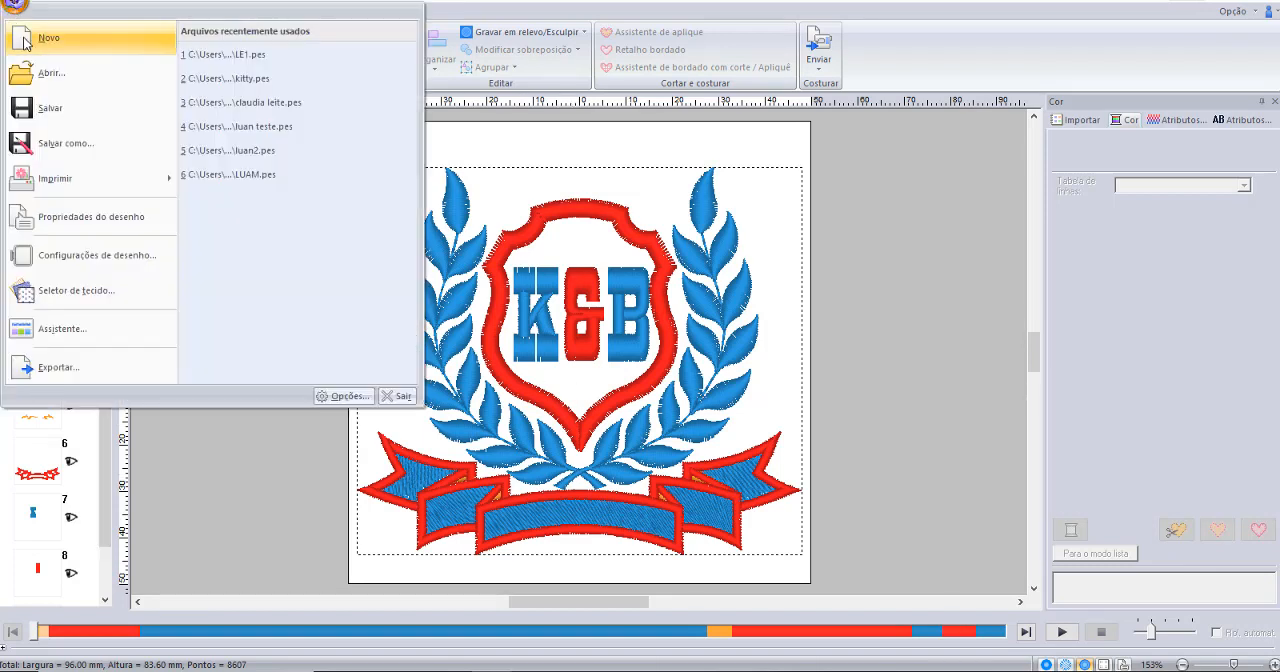
click(58, 40)
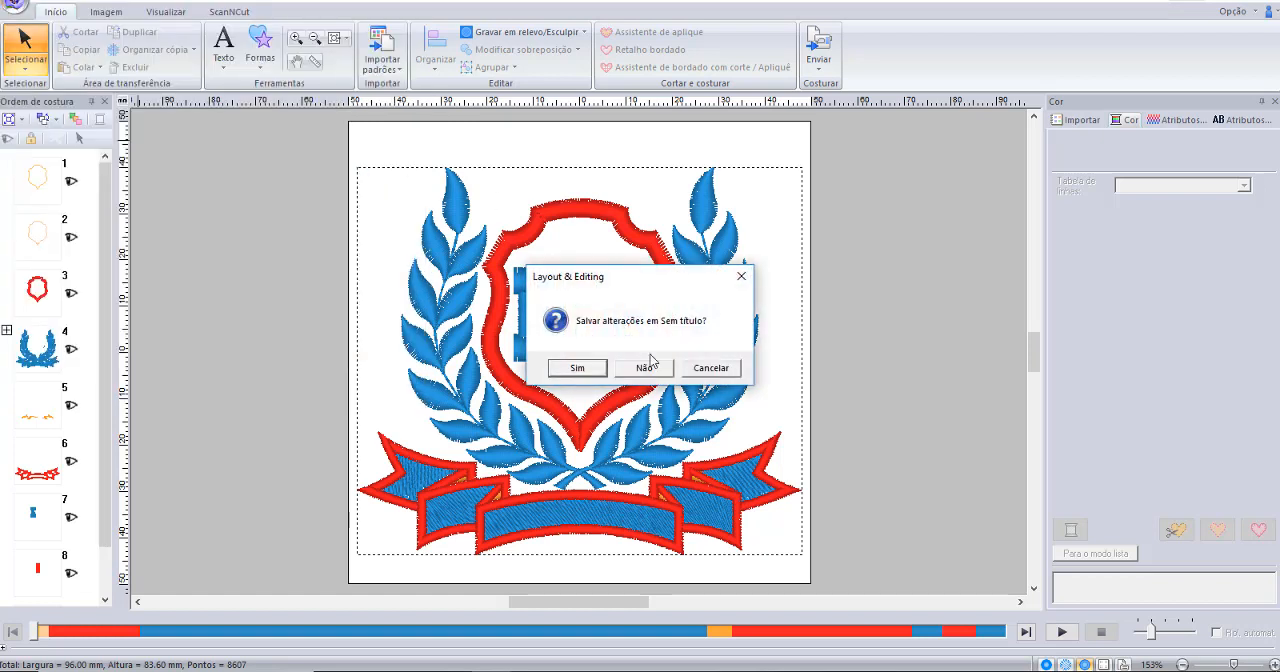
click(645, 369)
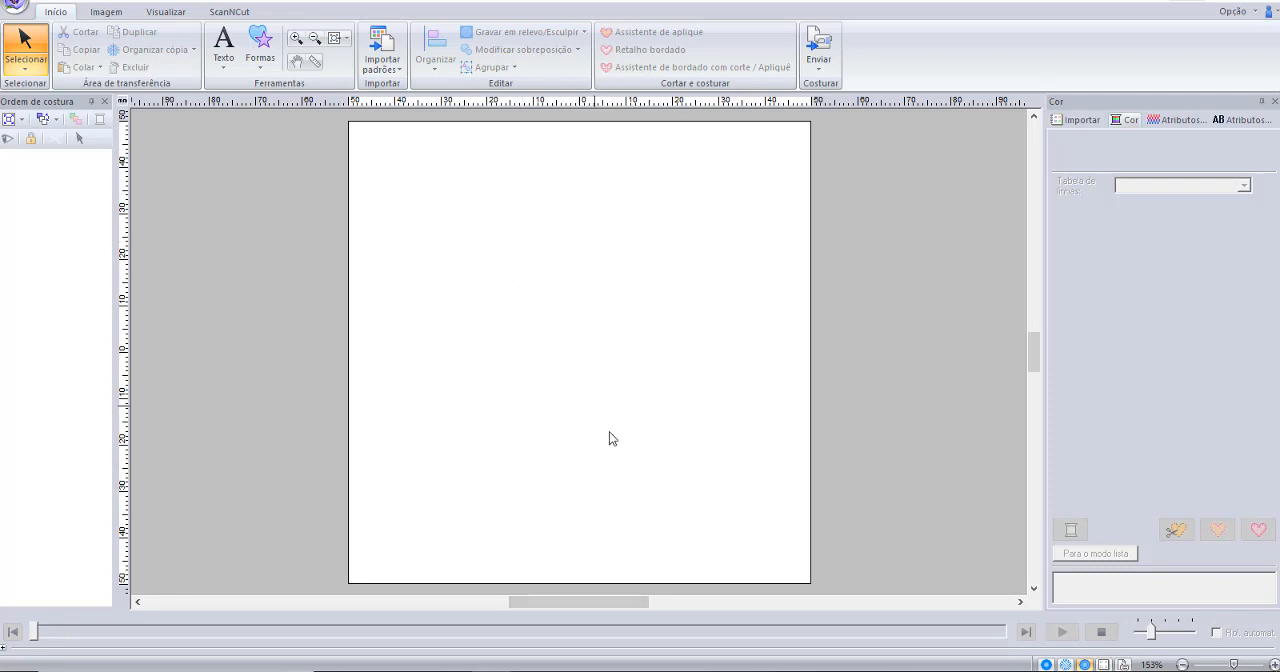
Draw a rectangle about 41 mm wide near the page's upper edge, with a black zigzag outline and a red (VERMELHO) fill.
click(260, 50)
click(269, 158)
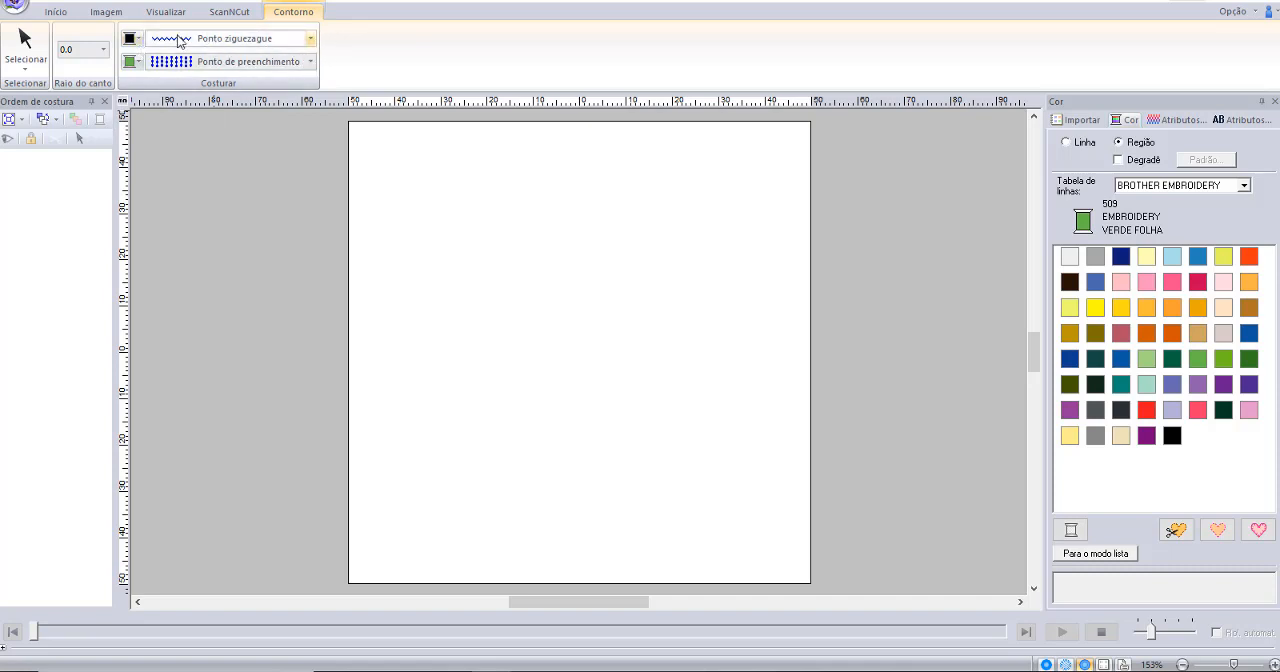
click(129, 40)
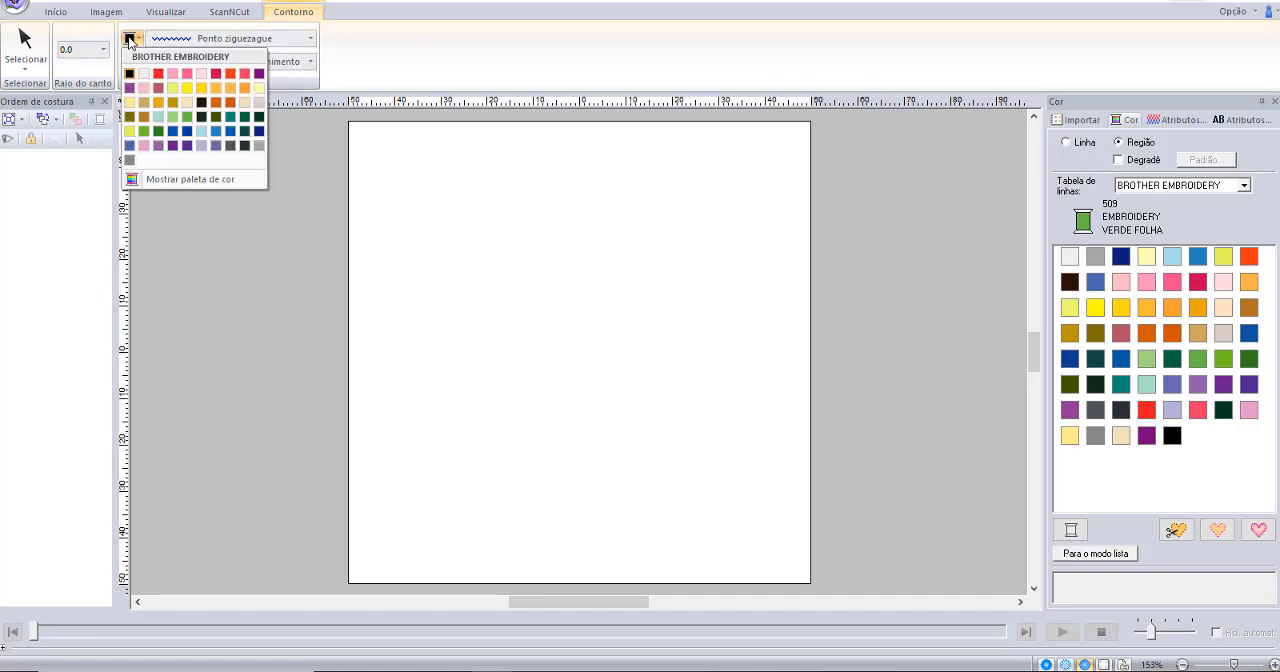
click(130, 74)
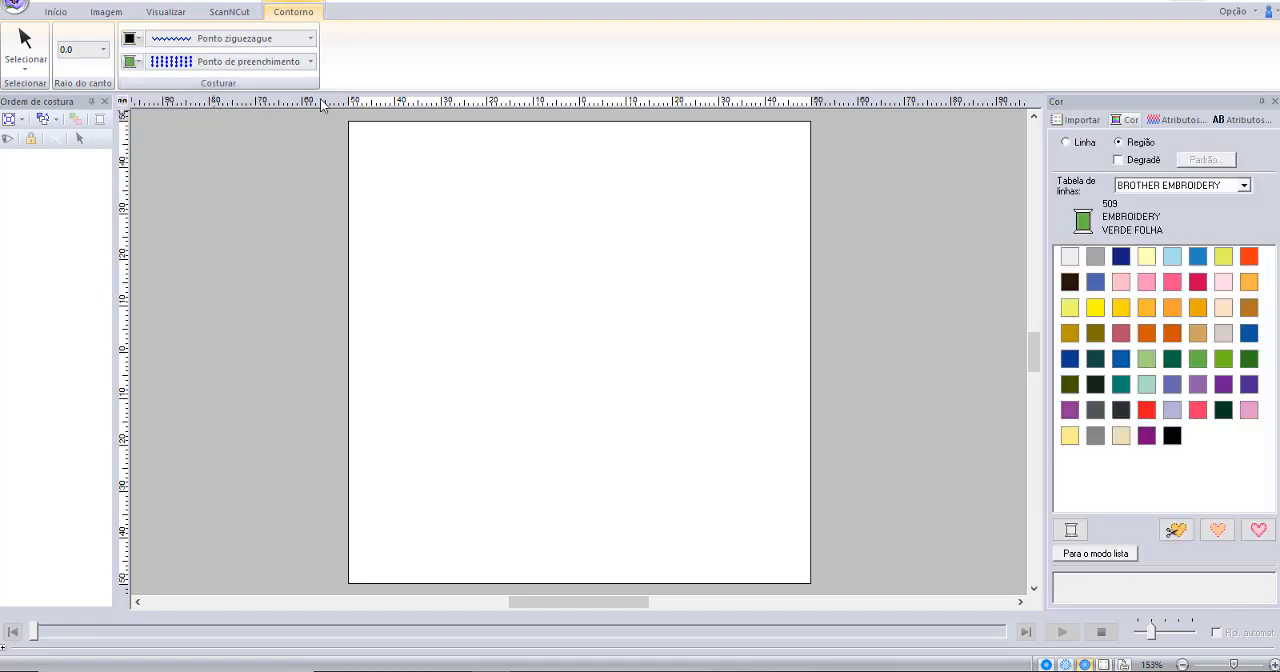
click(130, 63)
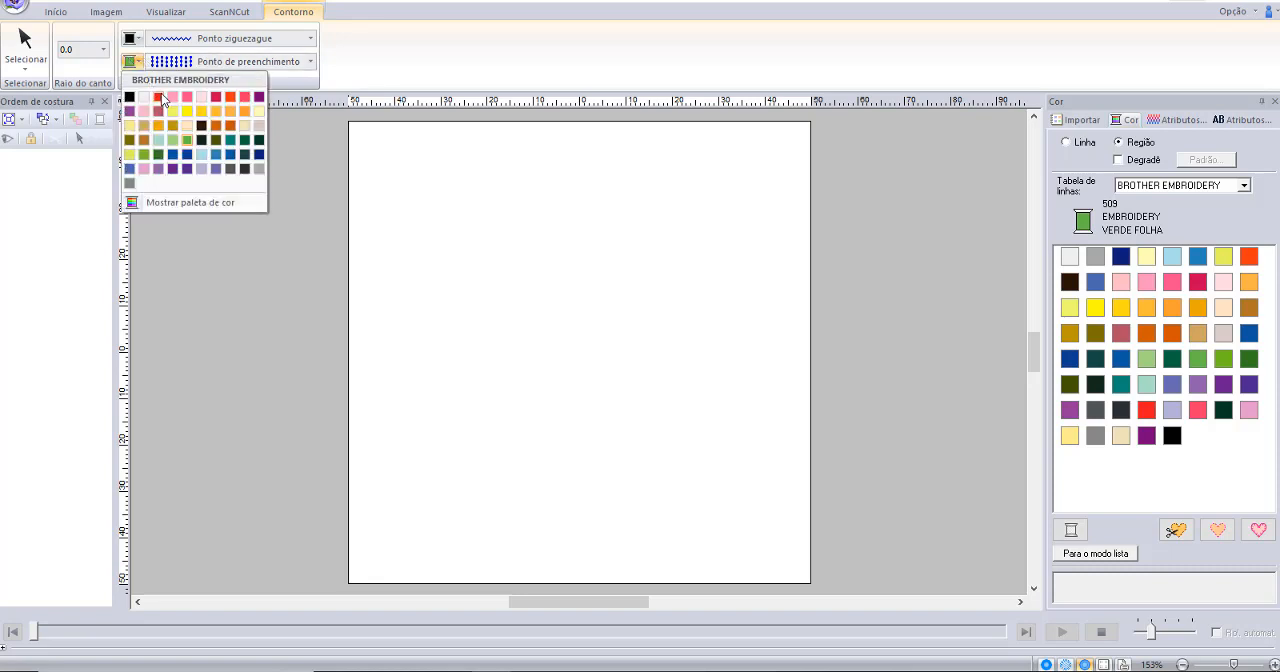
click(166, 102)
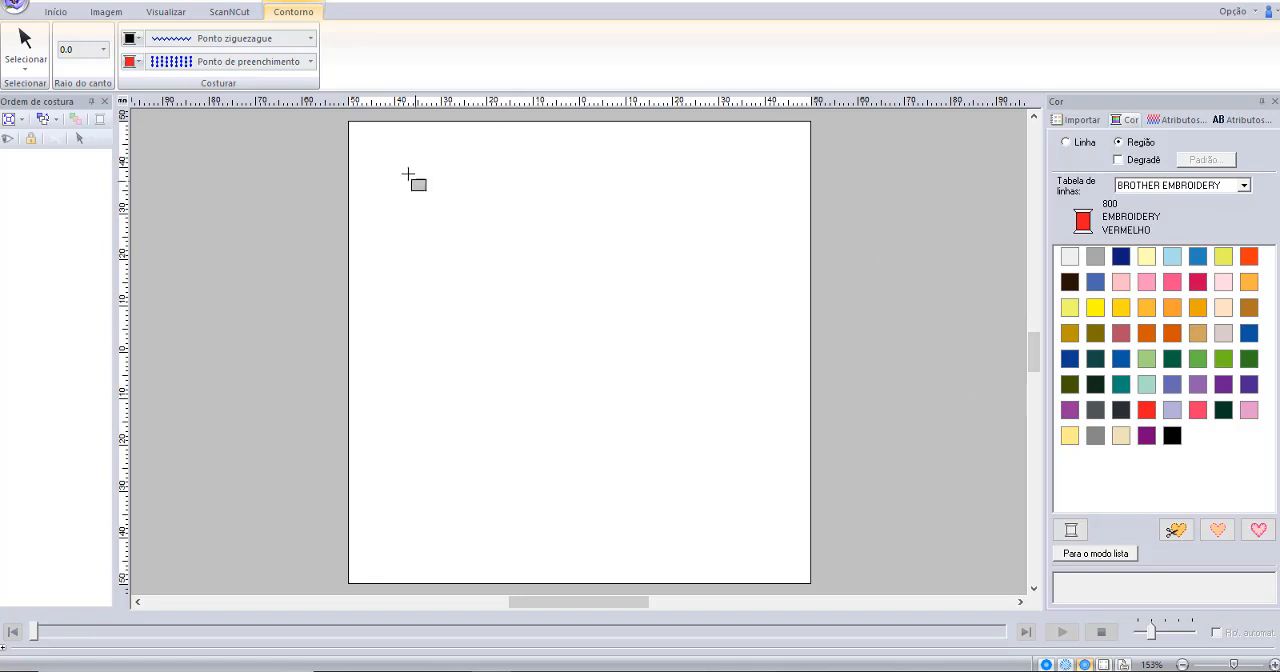
drag(405, 154, 585, 244)
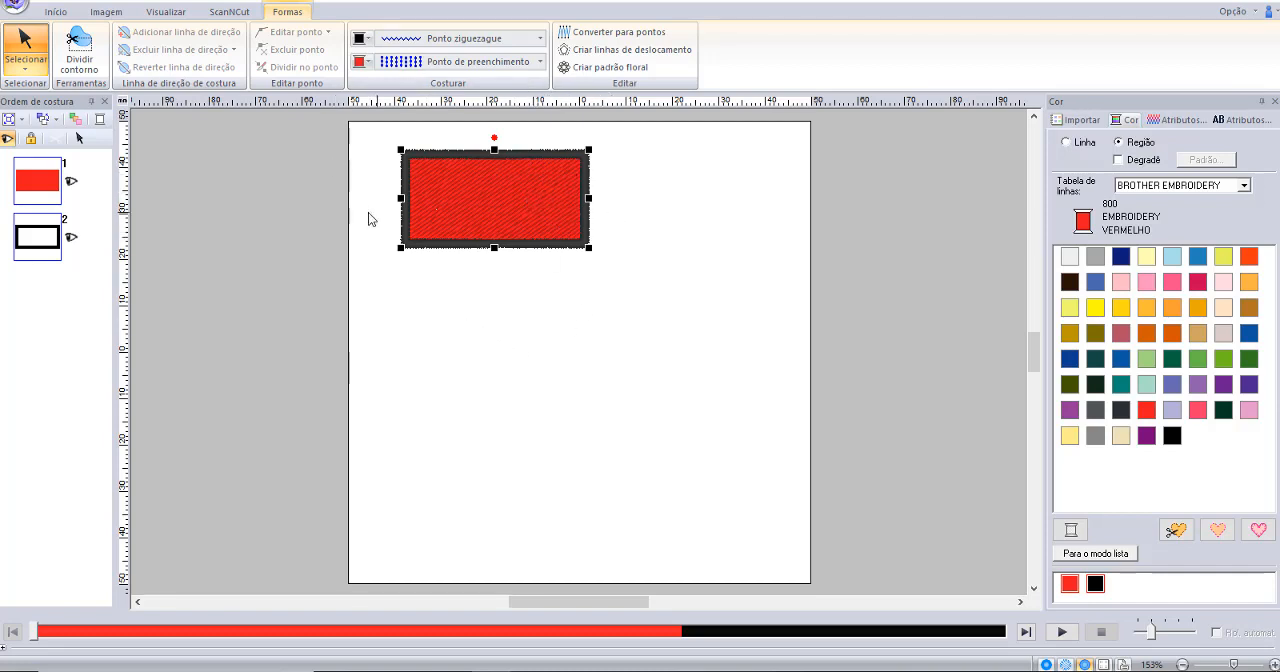
Draw a club shape about 30 mm by 30 mm below the rectangle with an AZUL TURQUESA fill and a black outline.
click(56, 14)
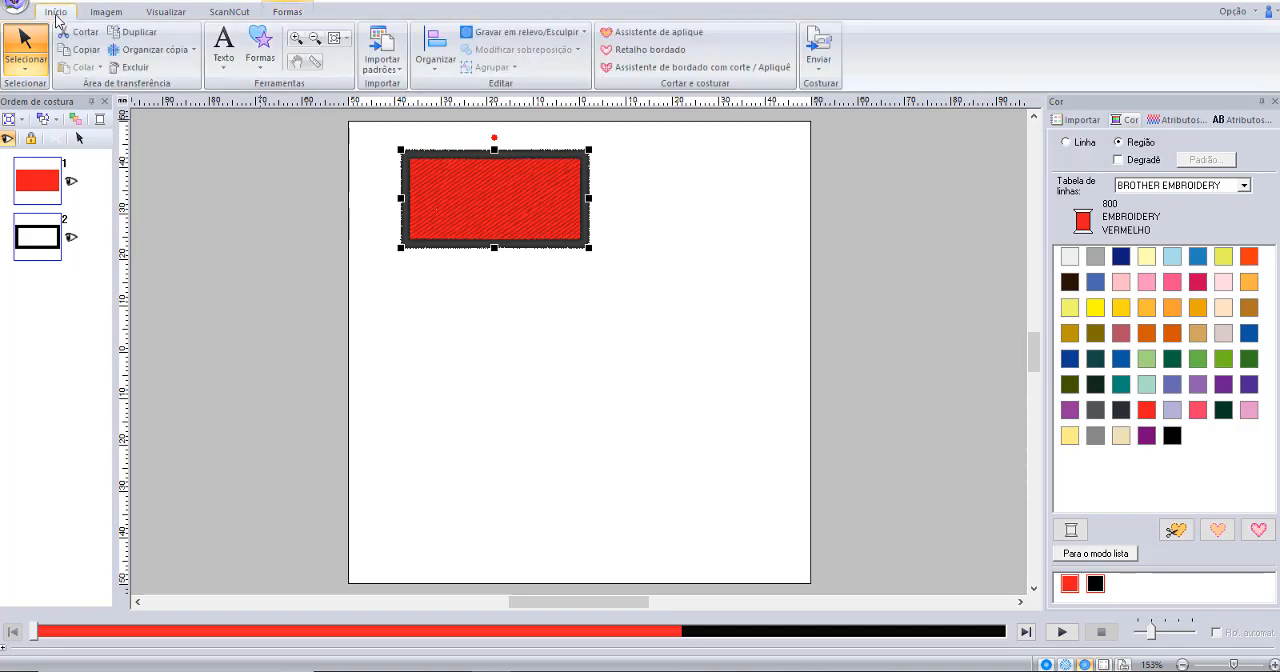
click(258, 52)
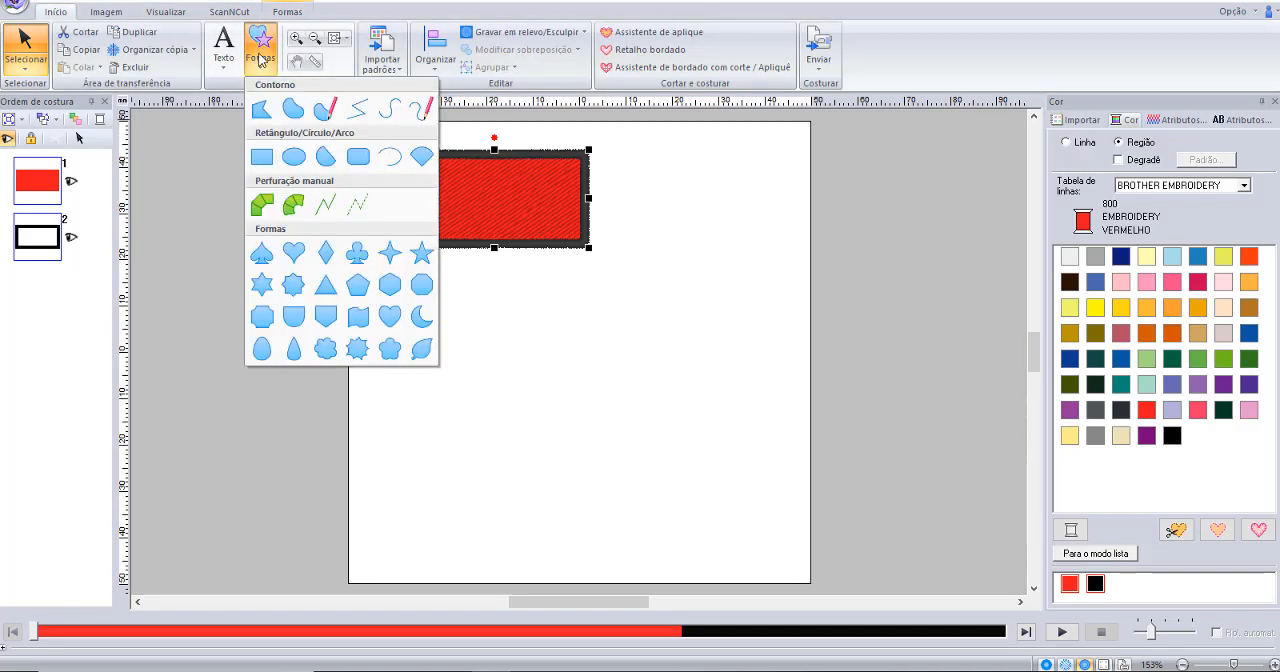
click(363, 259)
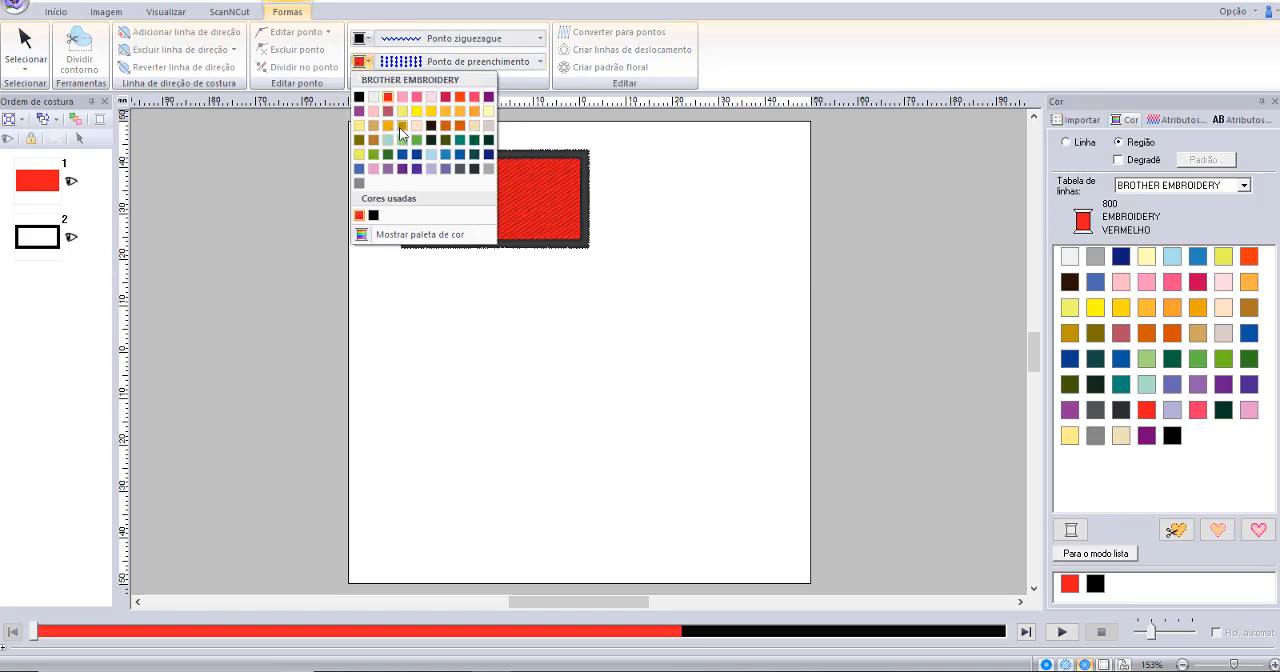
click(461, 142)
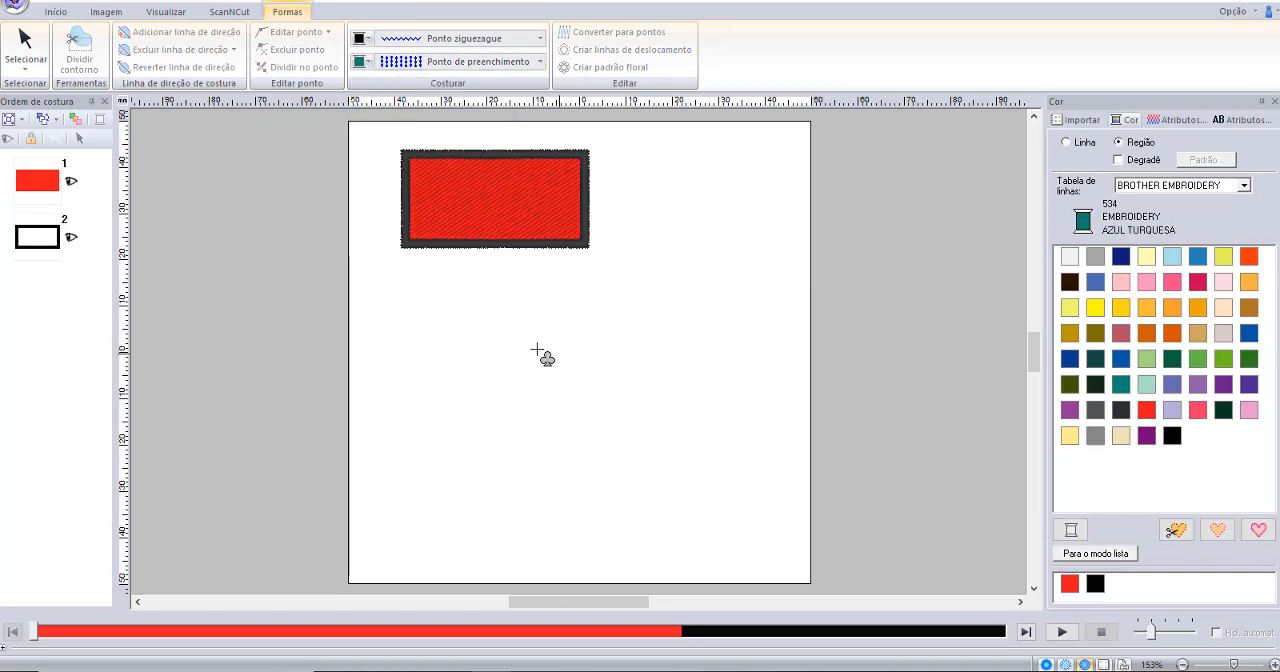
drag(430, 299, 563, 434)
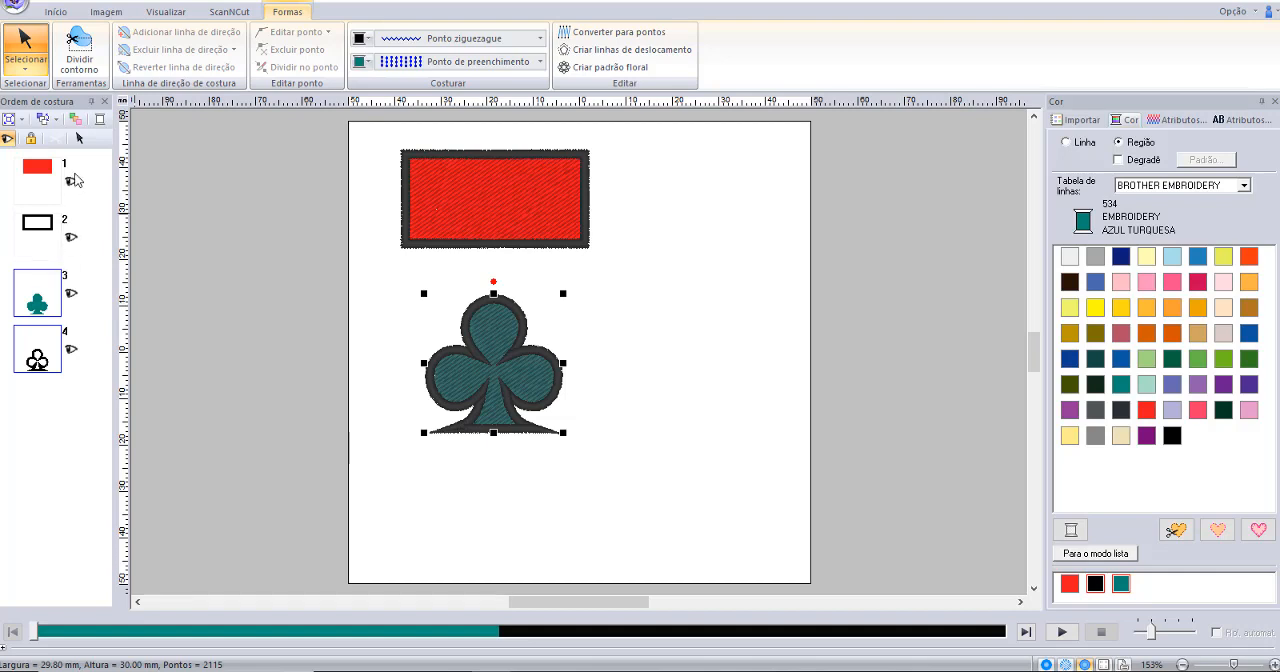
click(92, 267)
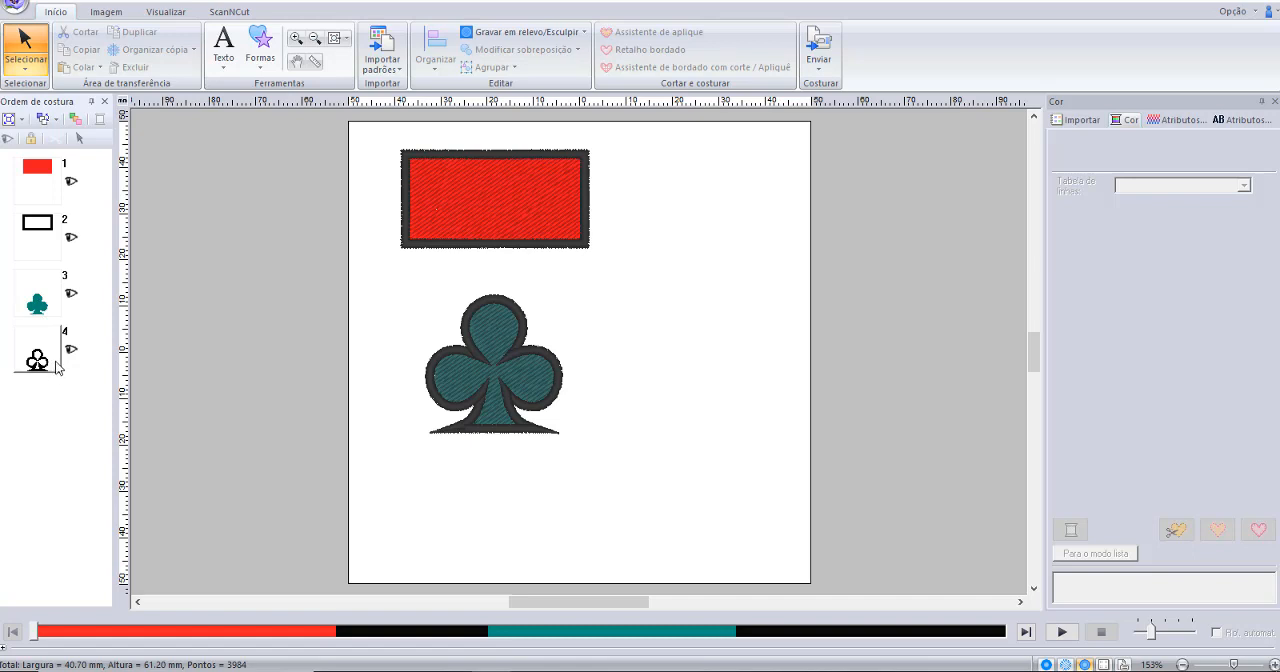
Draw an oval about 32 mm wide and 35.5 mm high to the right of the club, keeping the turquoise fill and black outline.
click(260, 45)
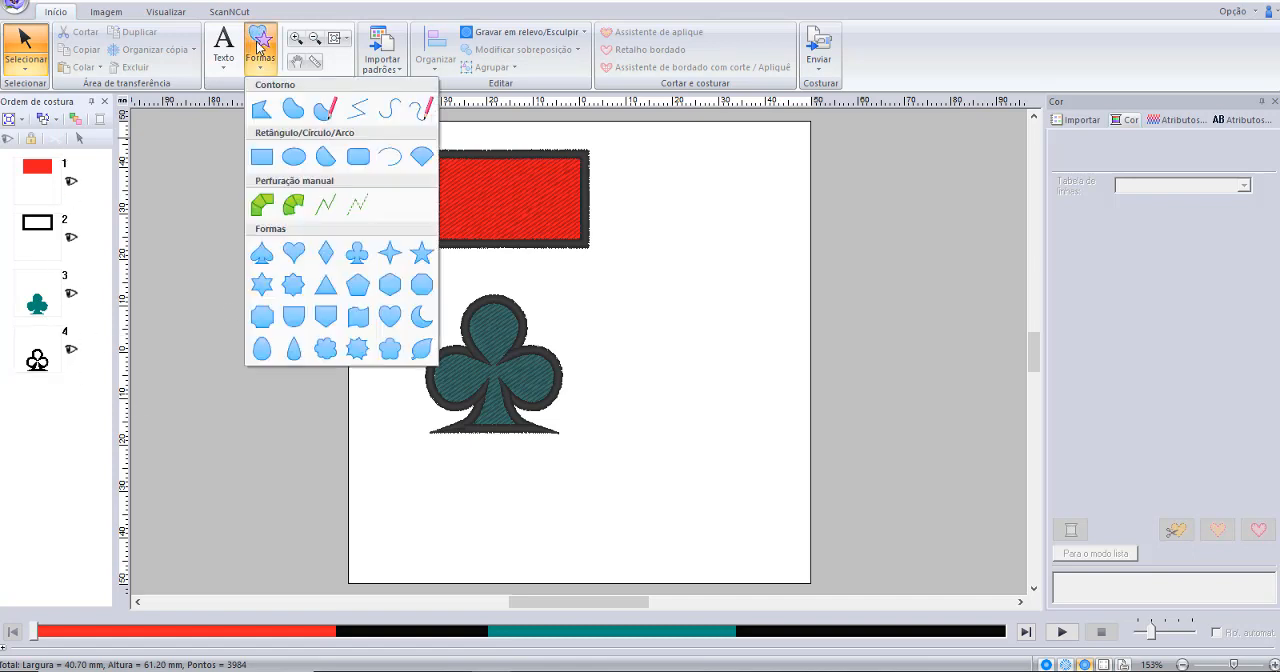
click(261, 158)
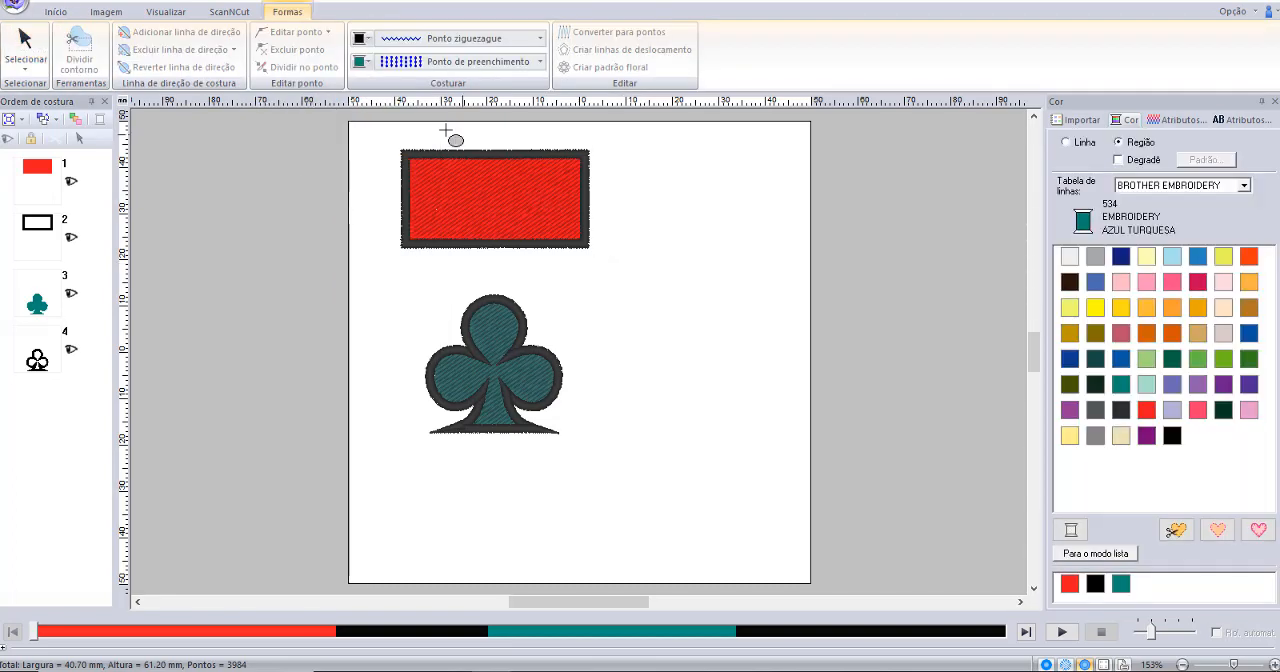
click(362, 63)
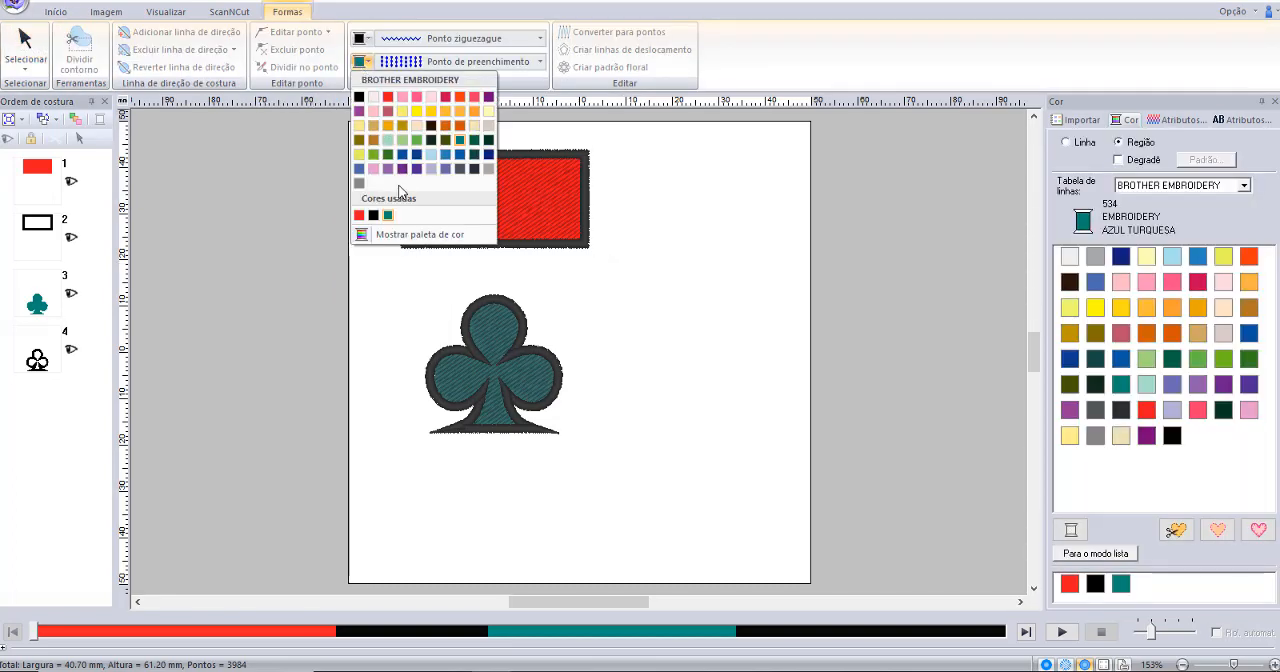
click(455, 22)
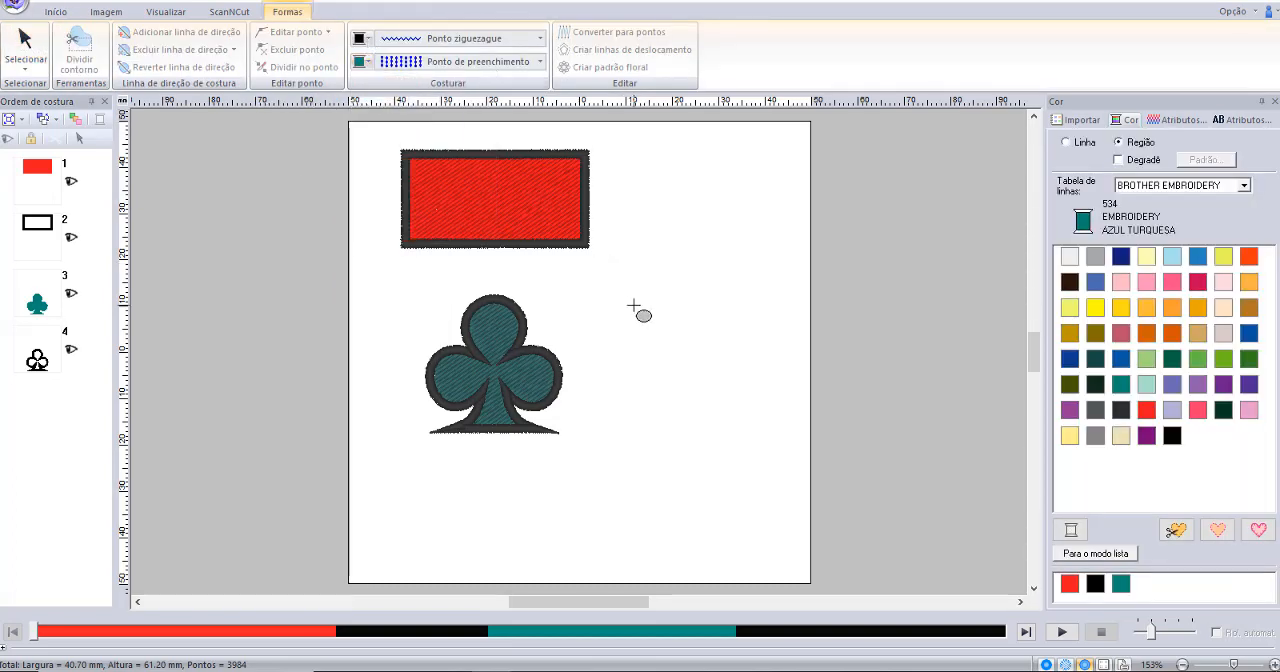
drag(641, 311, 777, 469)
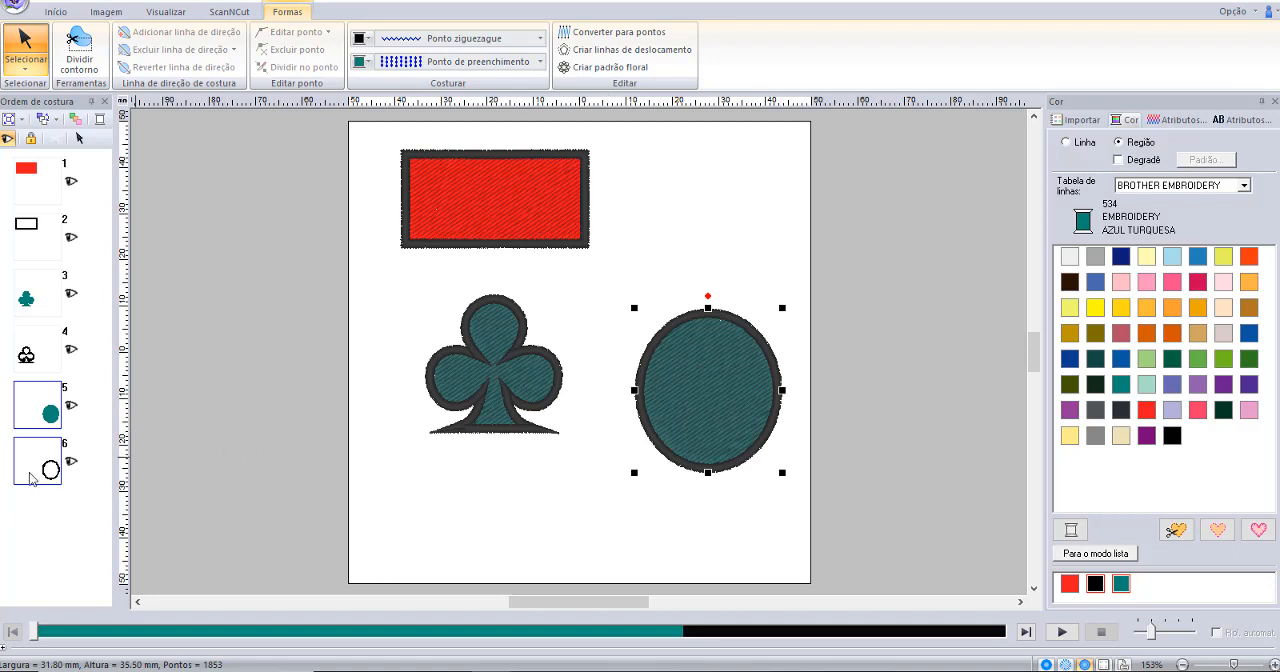
click(86, 507)
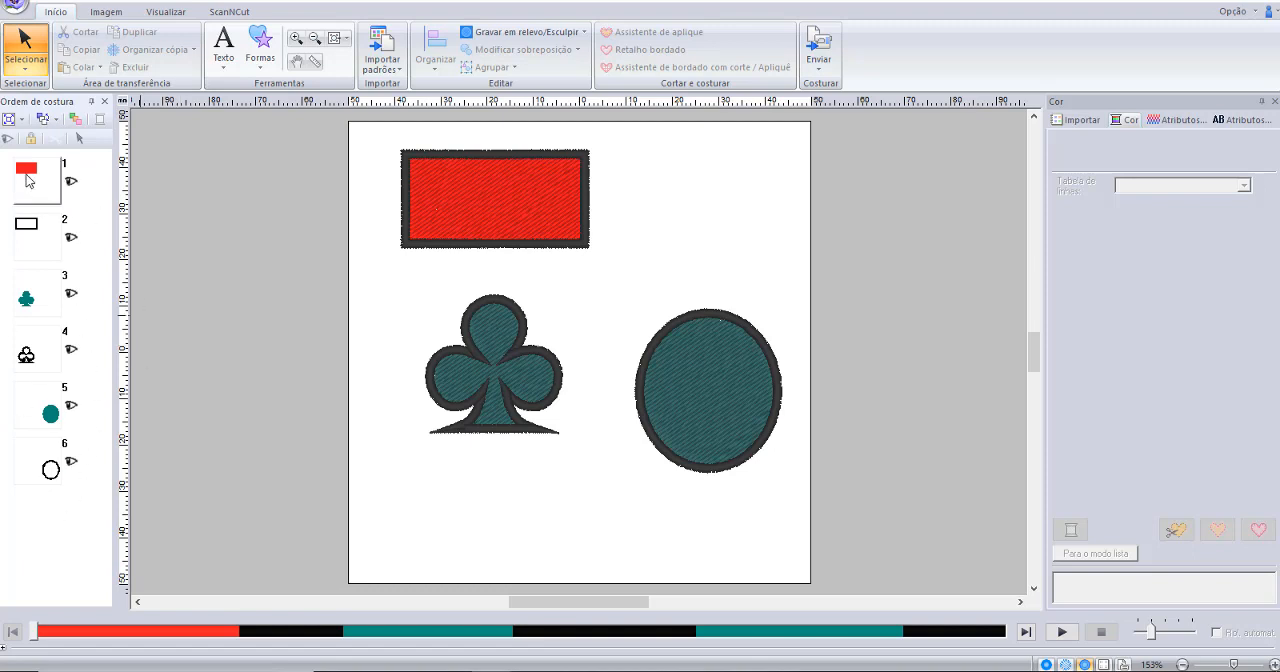
Play through the stitch simulation from start to end to examine the sewing sequence of the three shapes.
drag(30, 182, 155, 300)
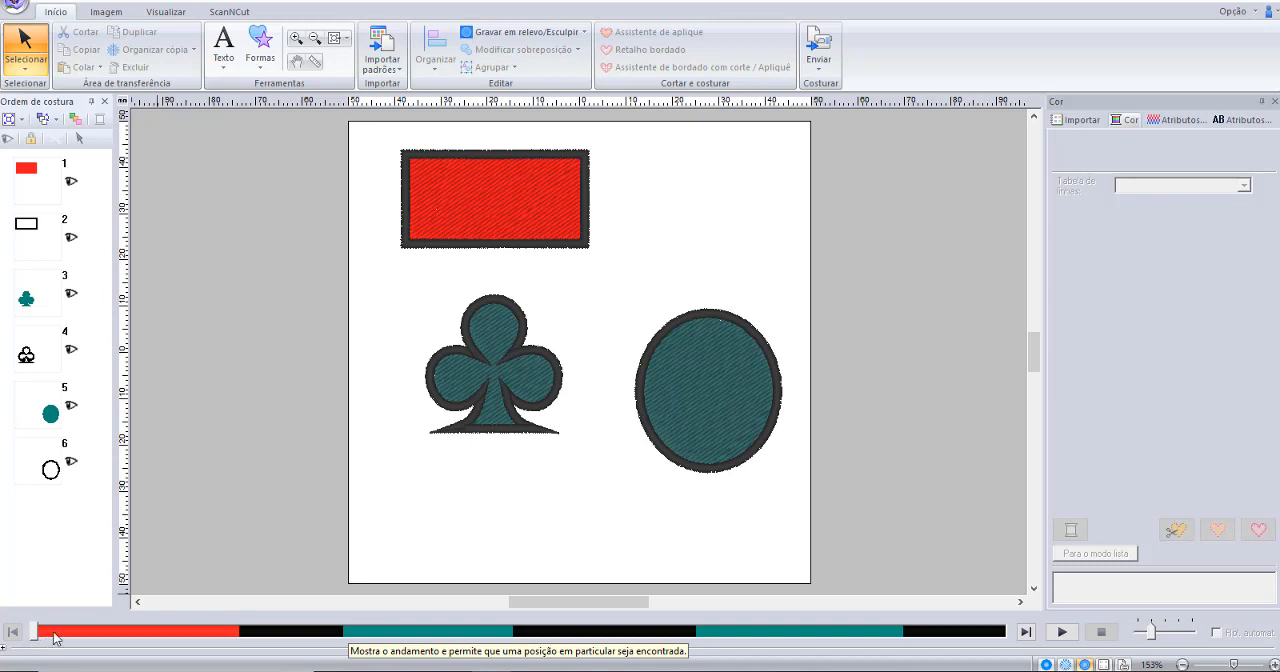
mouse_move(35, 631)
mouse_down()
mouse_move(524, 636)
mouse_move(611, 654)
mouse_move(728, 643)
mouse_move(815, 657)
mouse_move(1018, 629)
mouse_up()
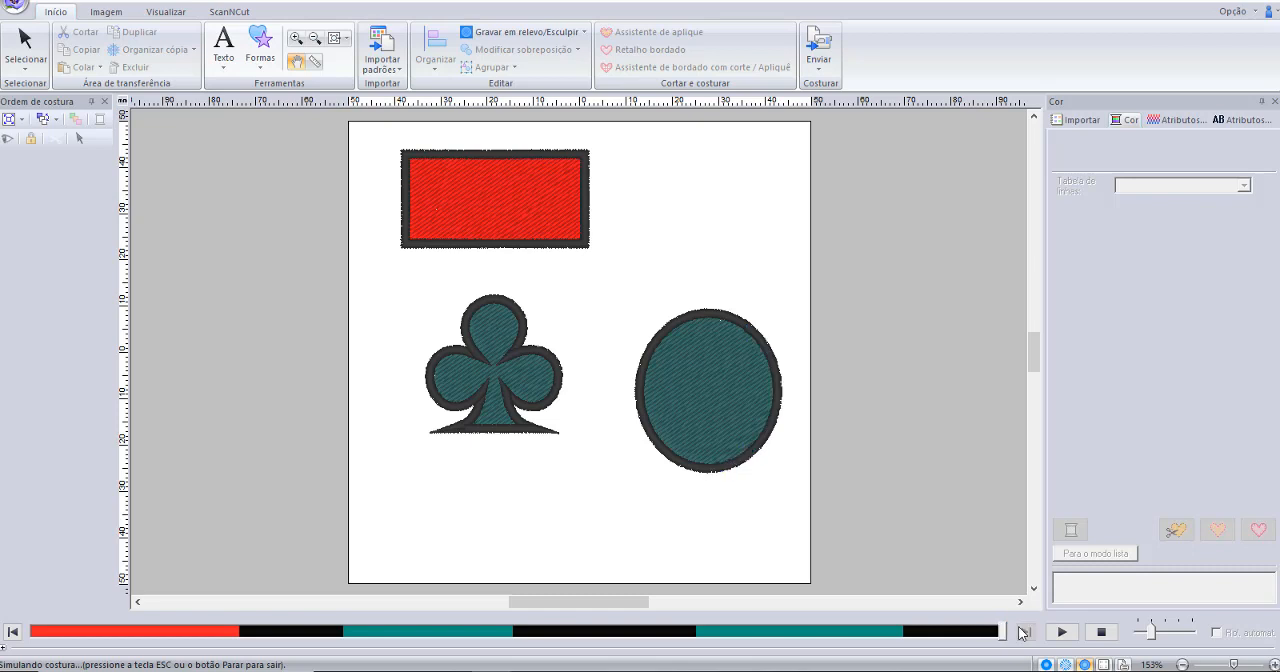
key(Escape)
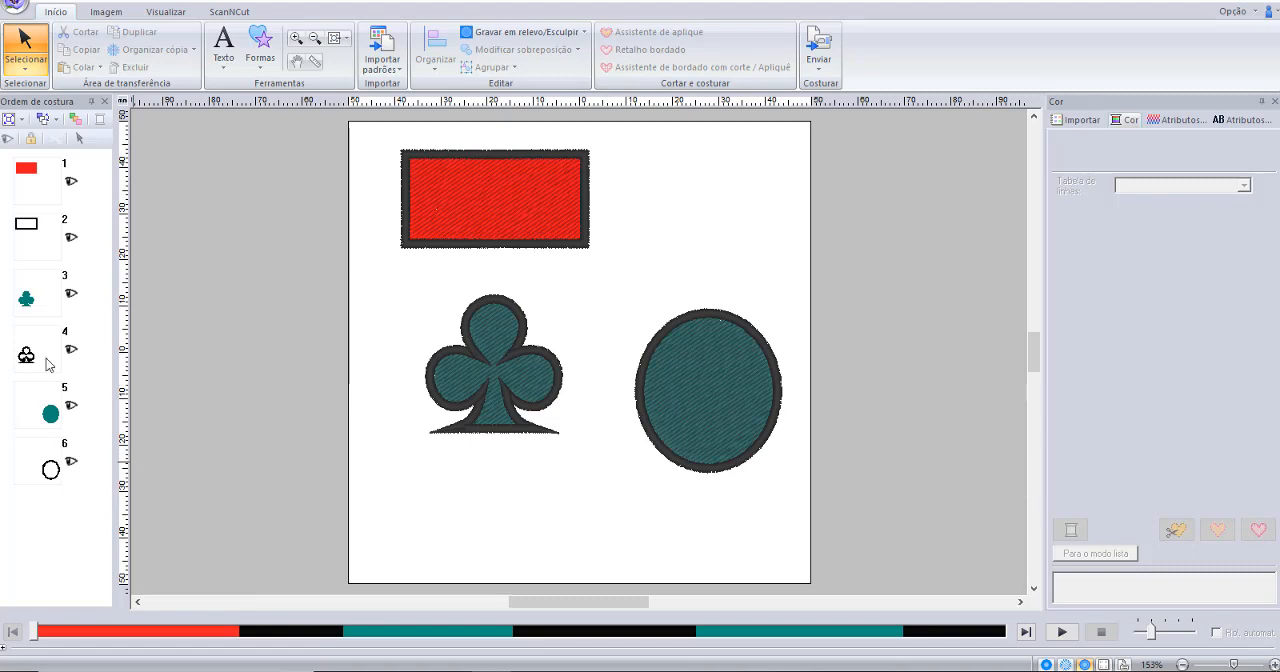
Move the black outlines of the rectangle and the club after the oval's outline in the sewing order.
click(35, 240)
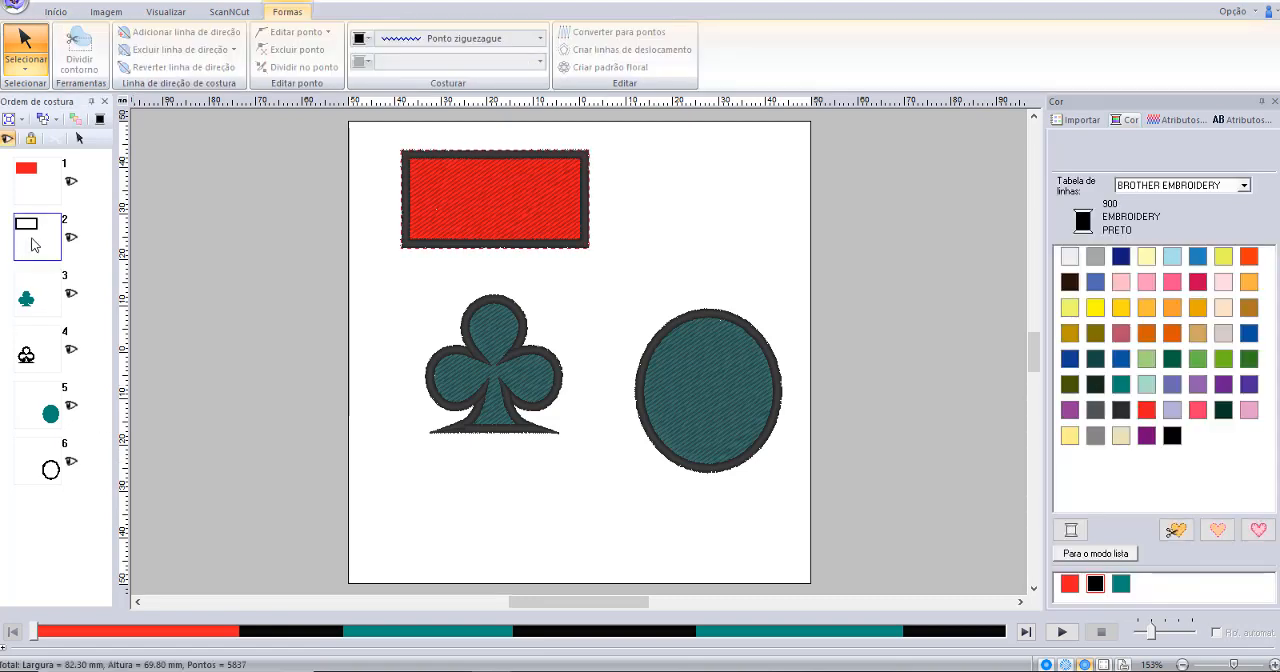
drag(33, 245, 37, 481)
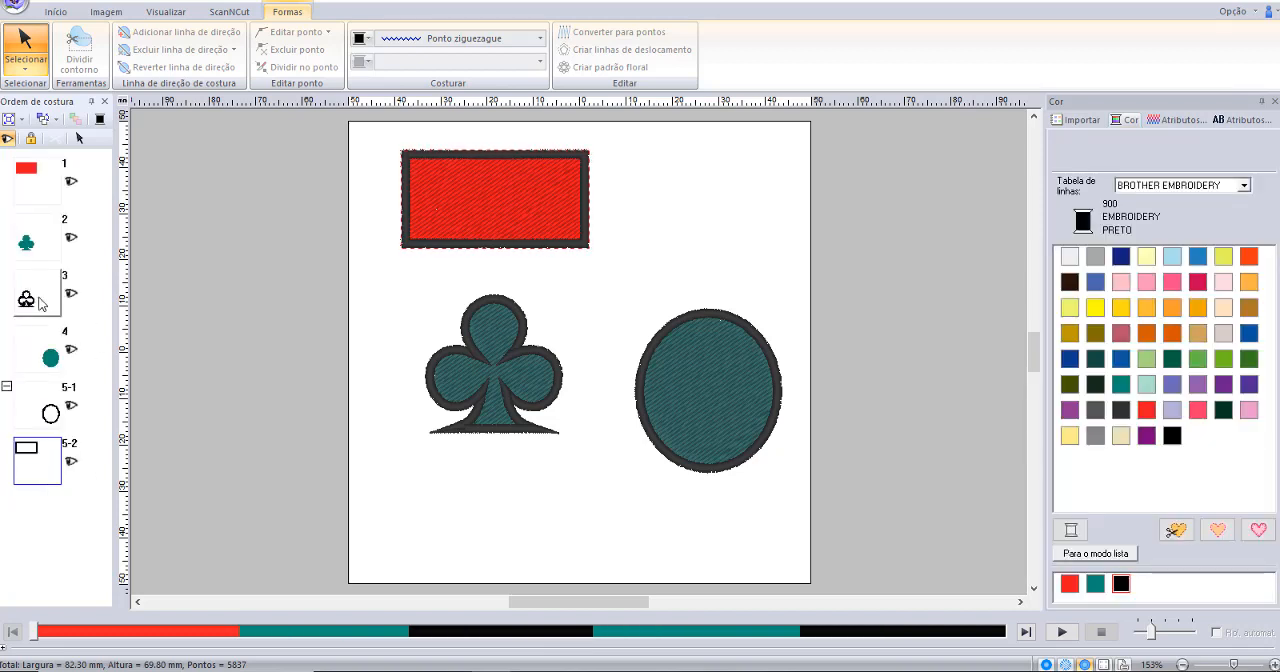
click(40, 304)
drag(9, 466, 38, 487)
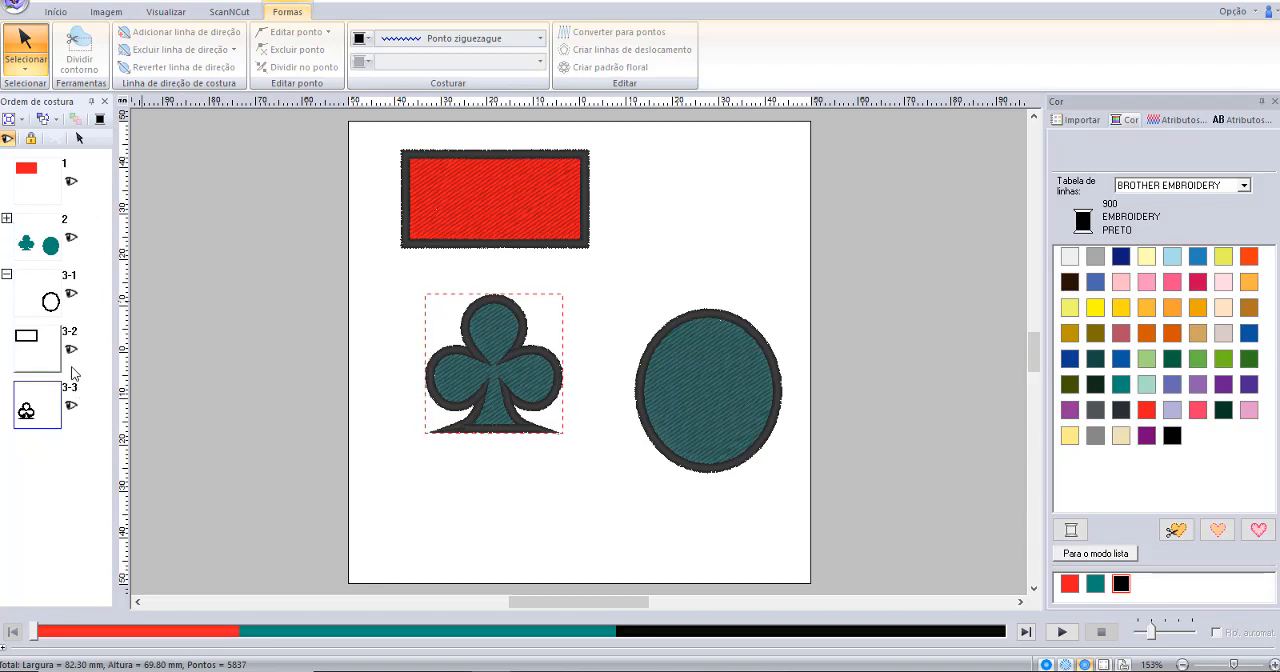
Turn off colour-order display (Mostrar em ordem de cor) so the sewing order lists every object separately.
click(8, 120)
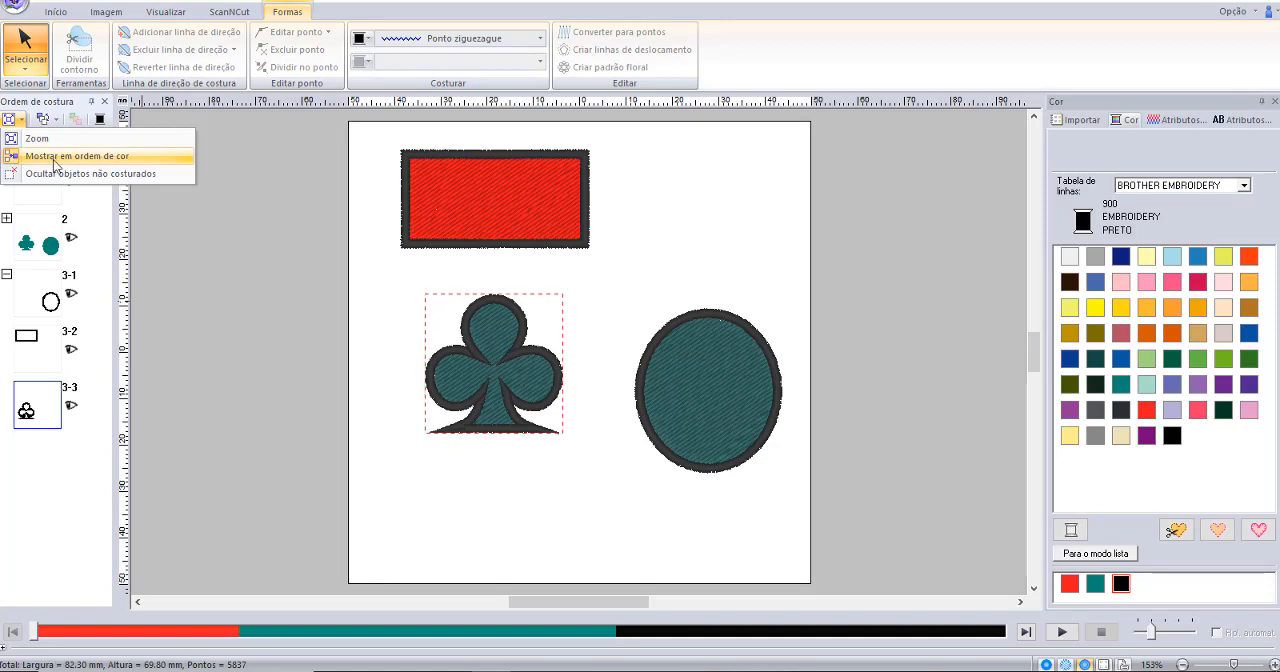
click(30, 156)
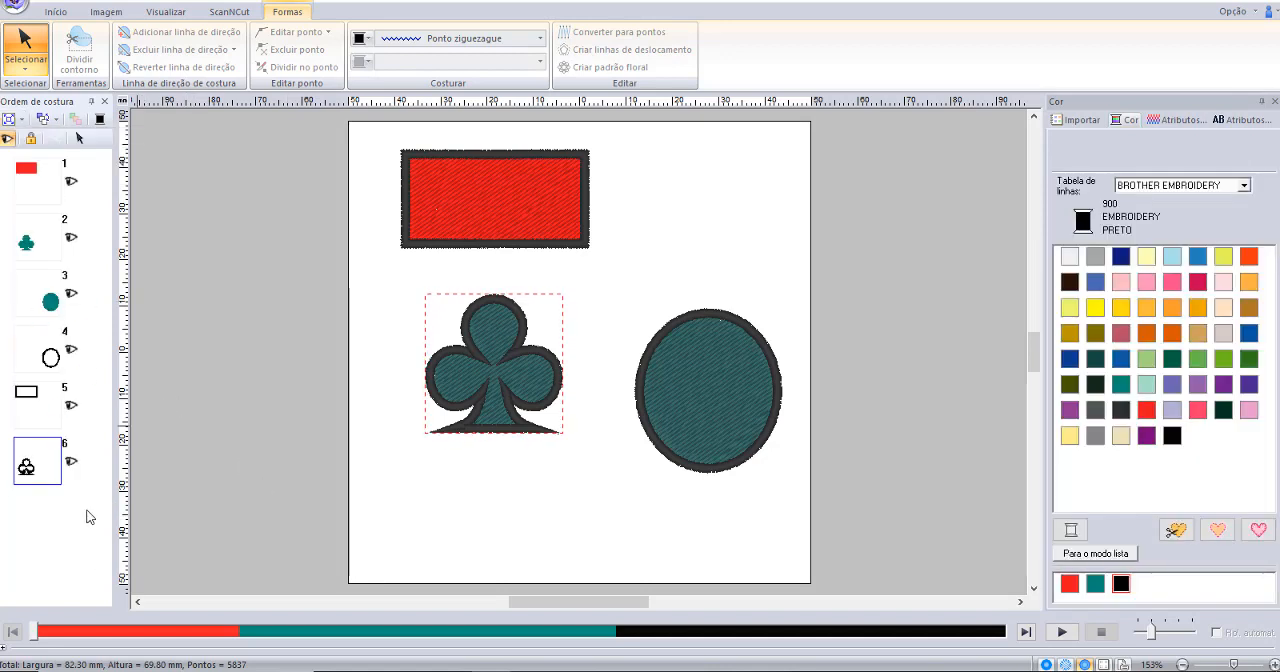
click(48, 536)
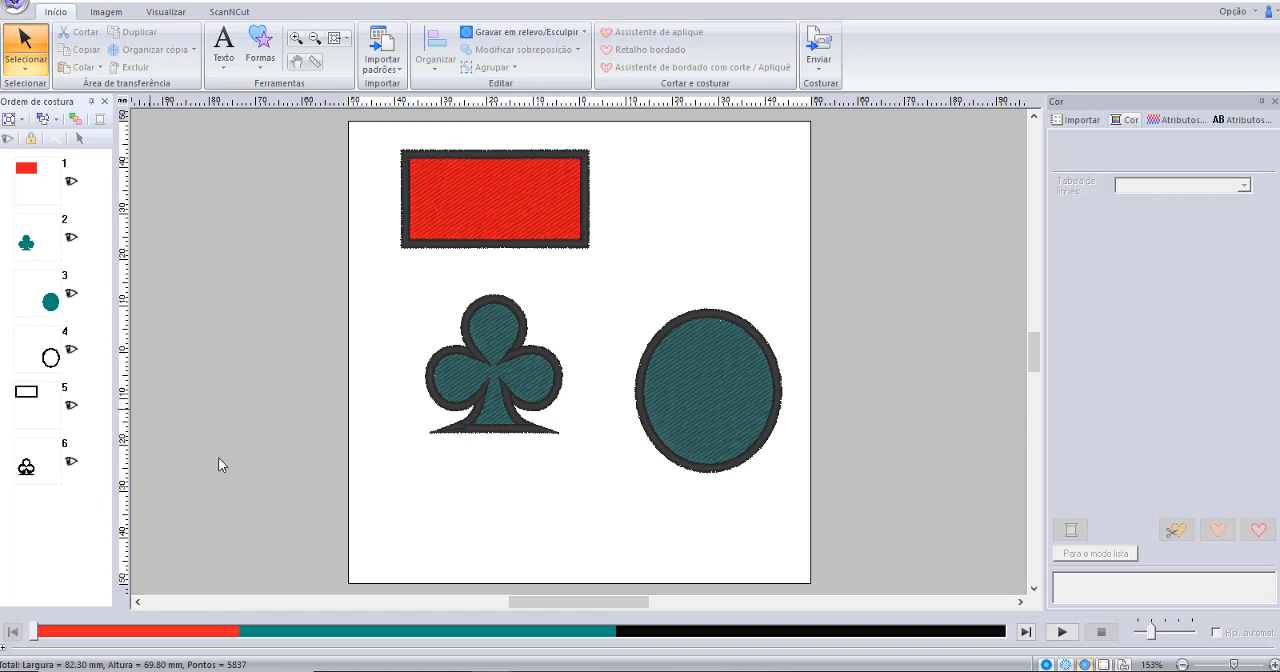
Turn colour-order display back on for the sewing order and expand the group of black outlines.
click(9, 121)
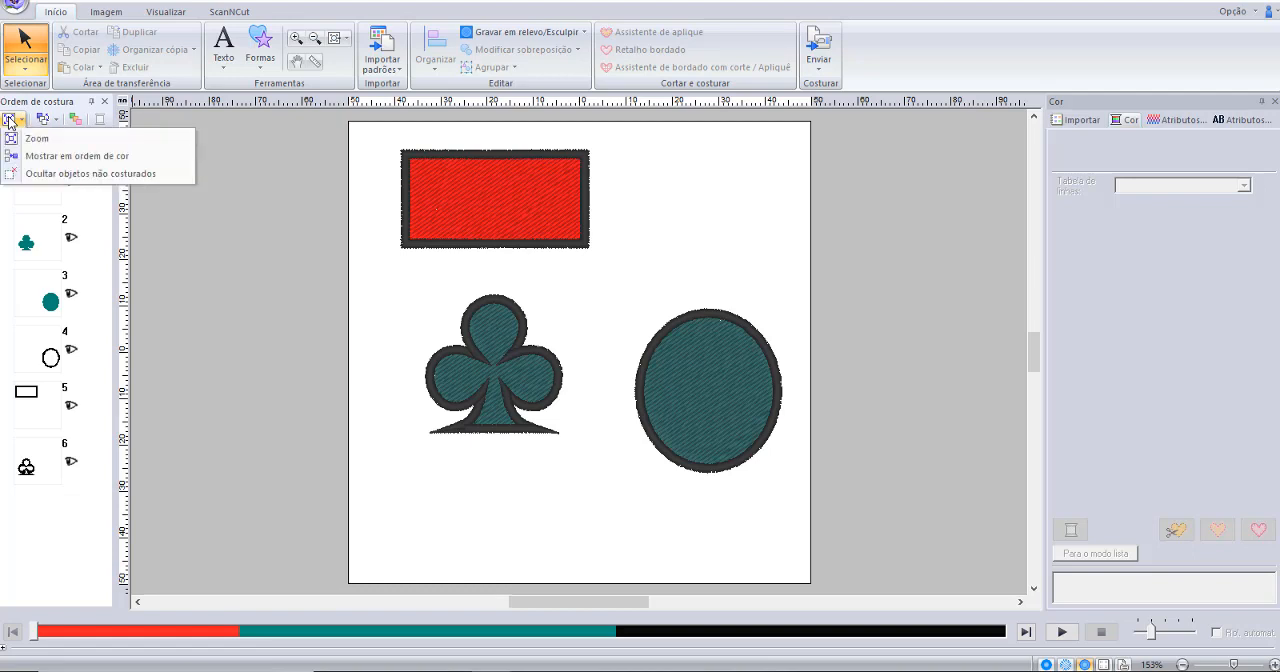
click(33, 158)
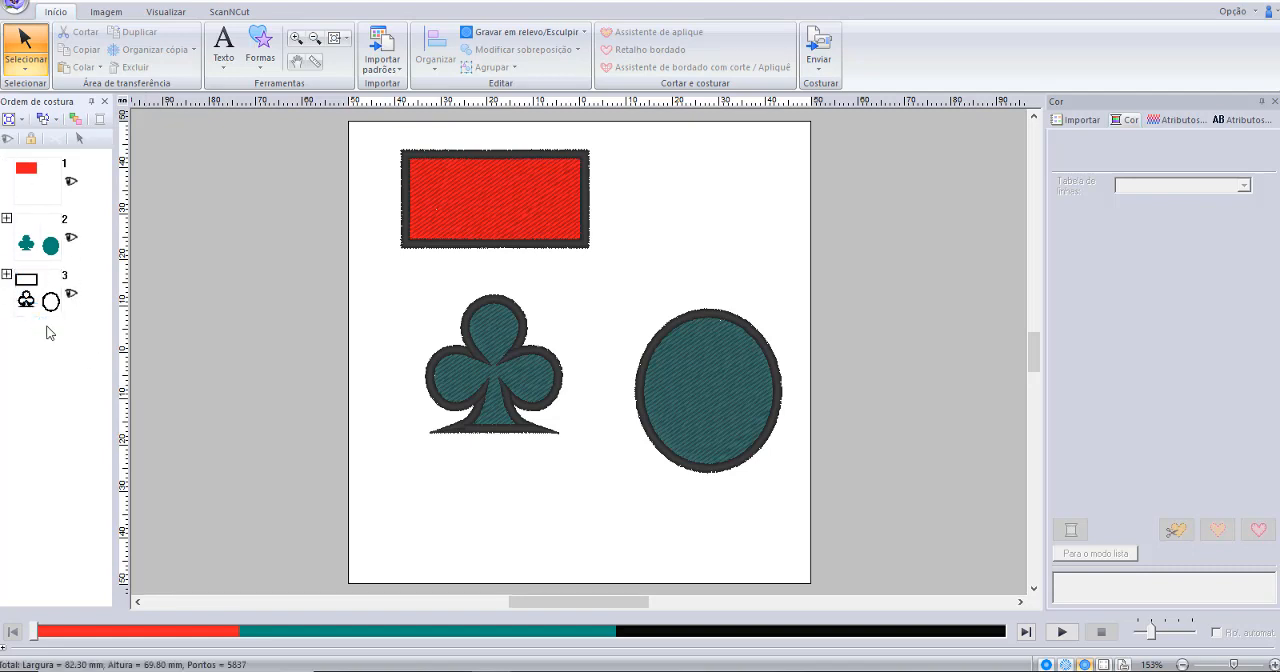
click(7, 274)
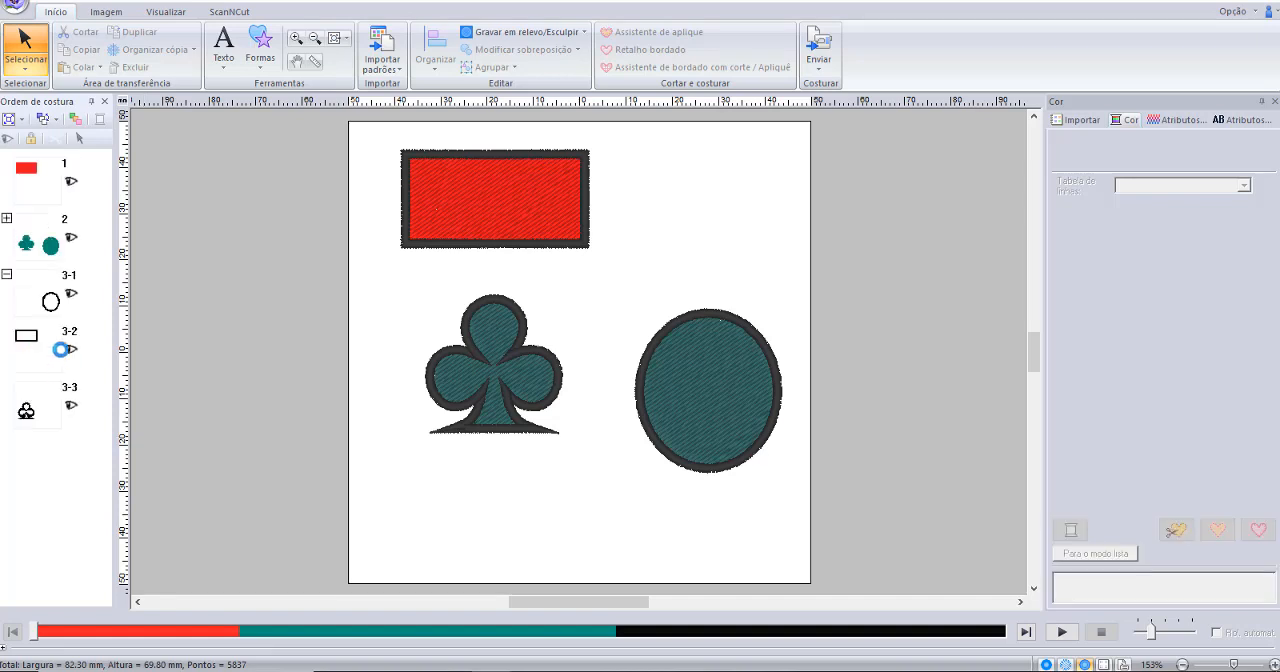
Move the club's black outline ahead of the turquoise fills, and reposition it between the oval and rectangle outlines in the sewing order.
drag(38, 420, 44, 213)
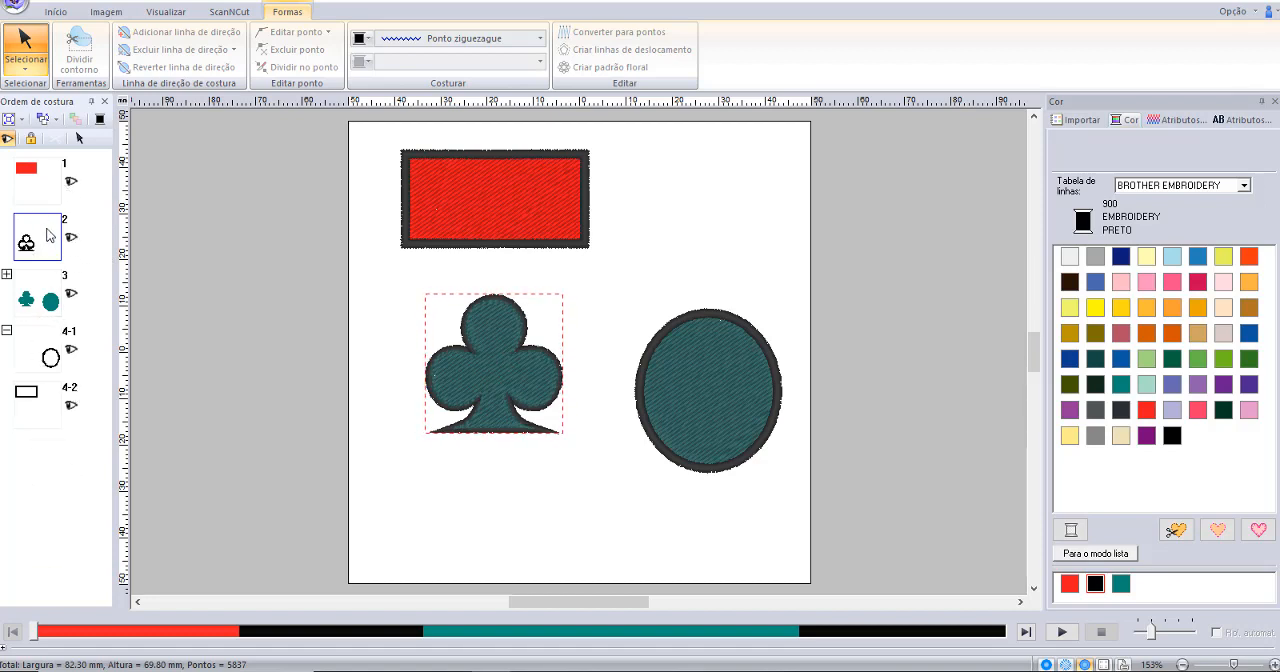
drag(47, 235, 55, 384)
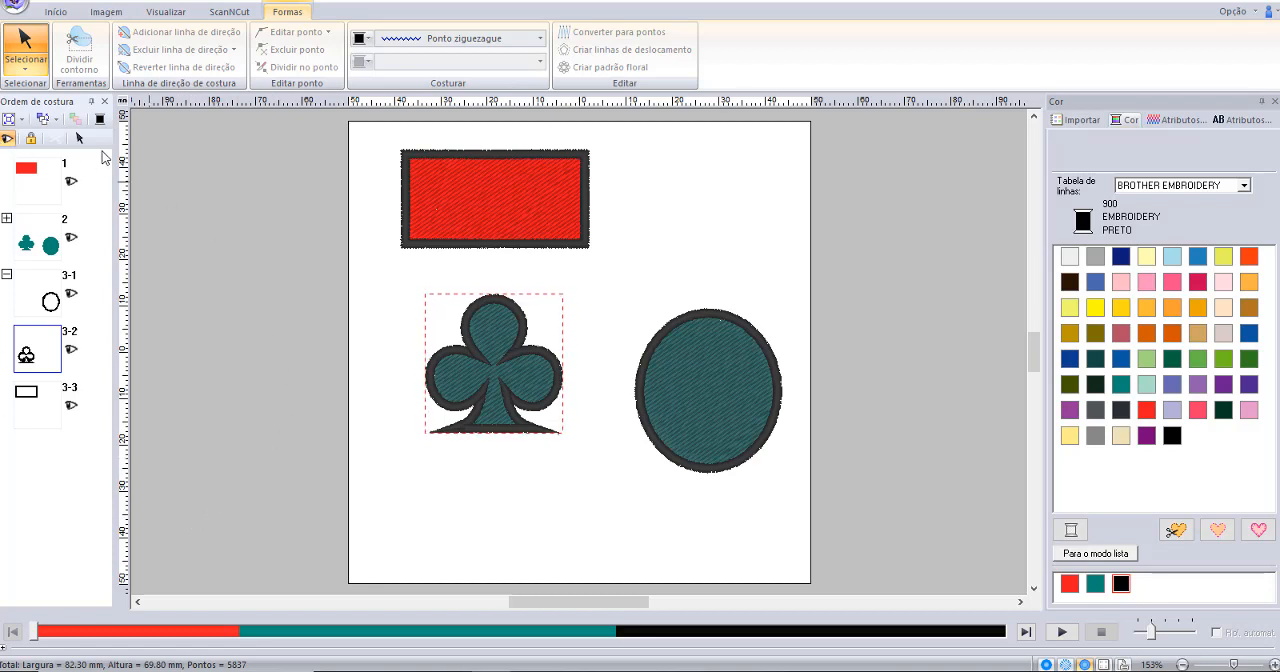
click(63, 434)
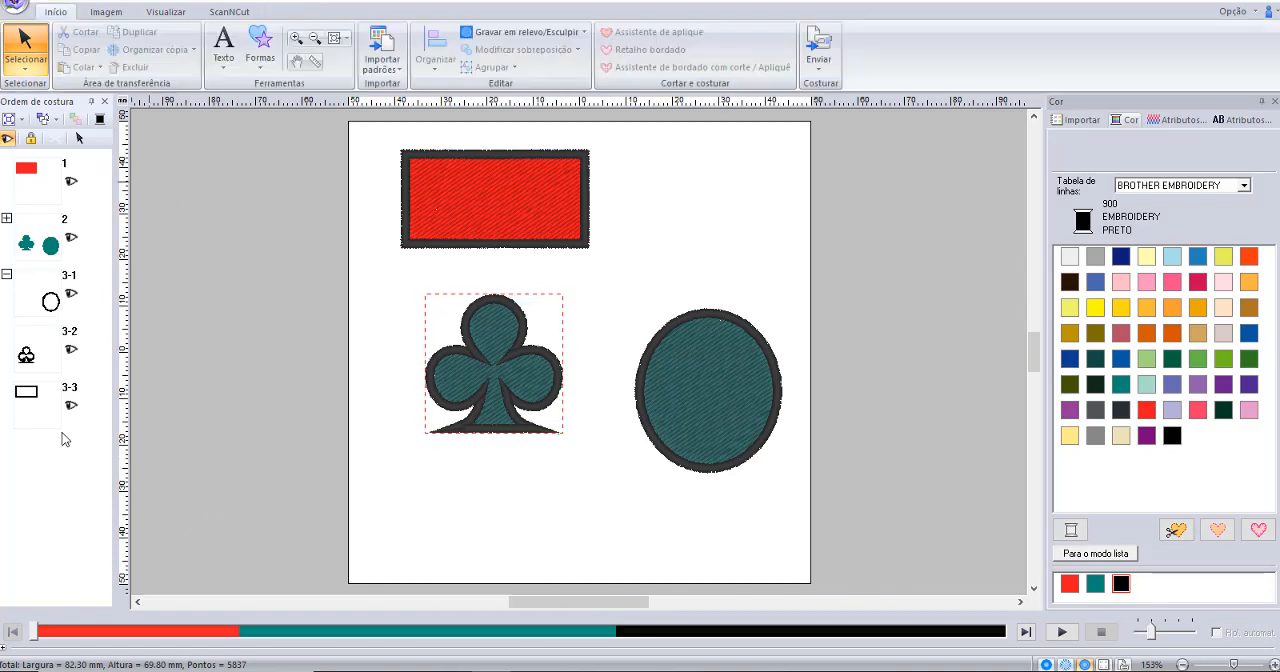
Turn off colour-order display again to show the rearranged sewing order as individual objects.
click(8, 120)
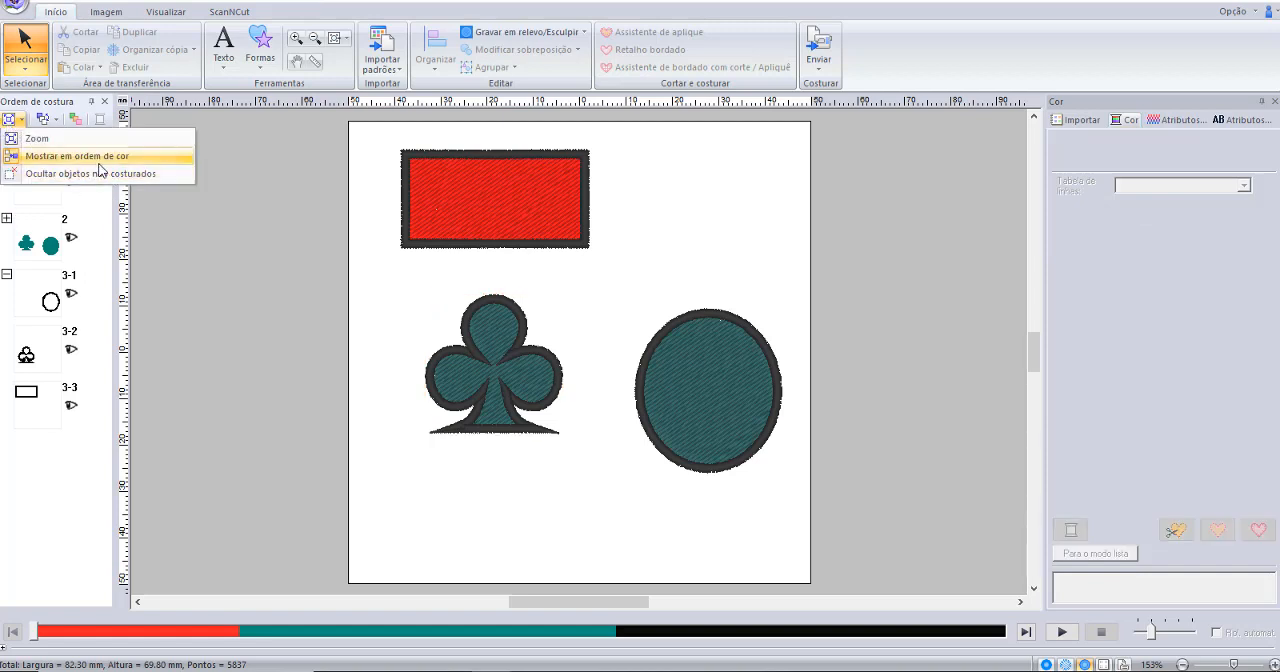
click(98, 160)
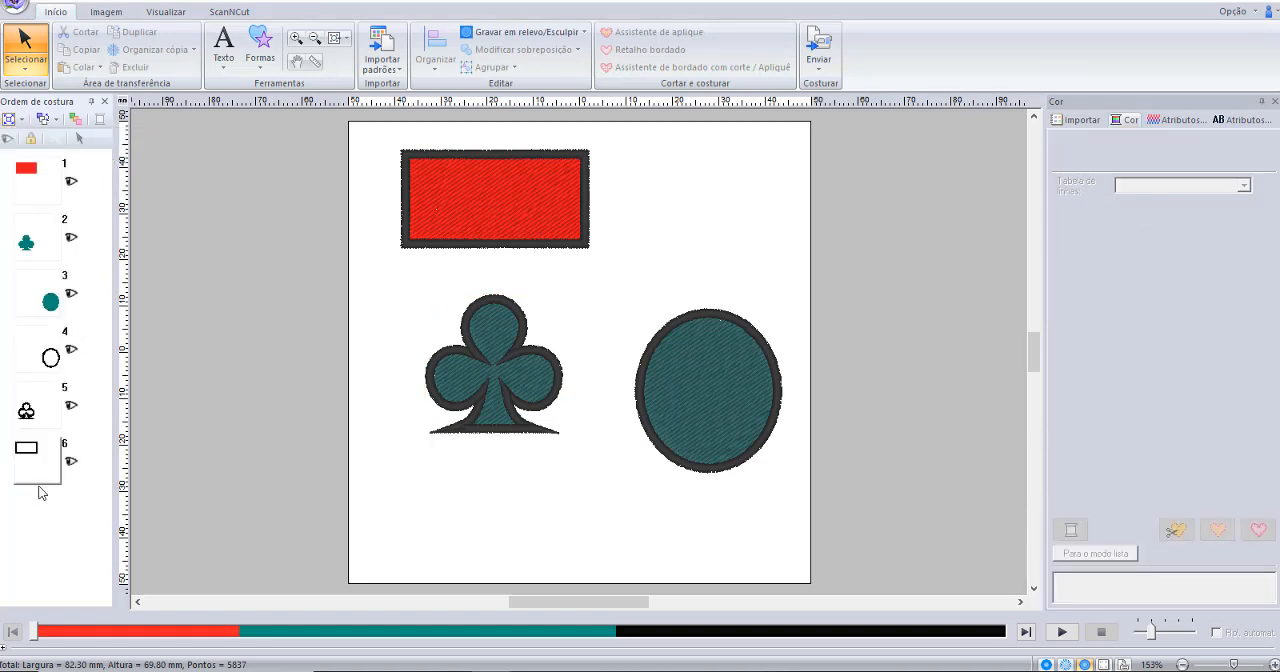